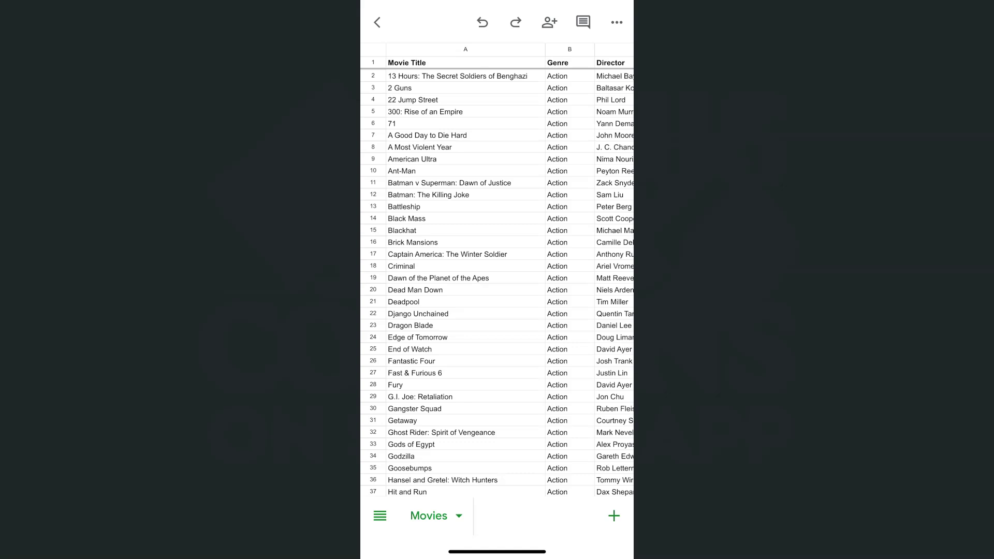
pyautogui.scroll(5, 497, 280)
pyautogui.scroll(3, 496, 279)
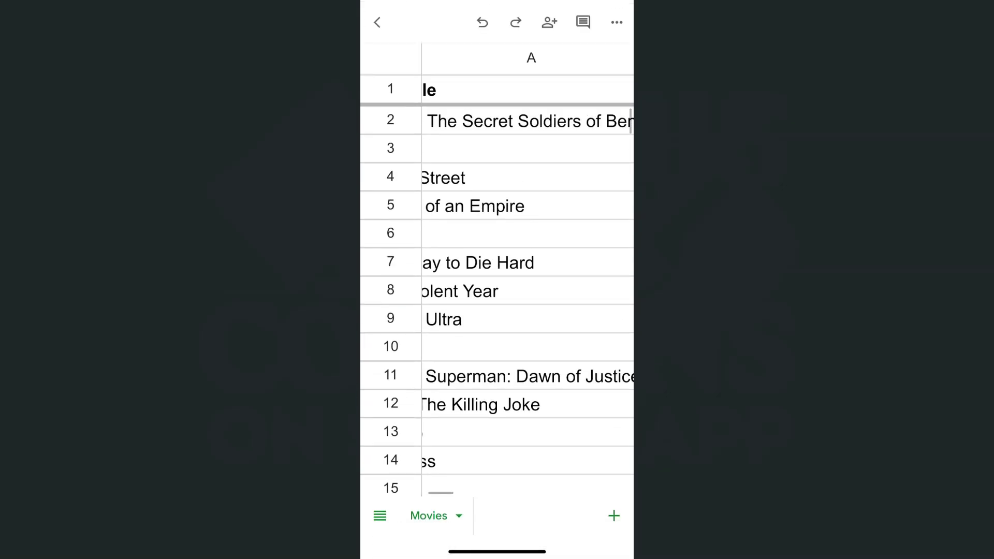
pyautogui.hscroll(-3, 527, 274)
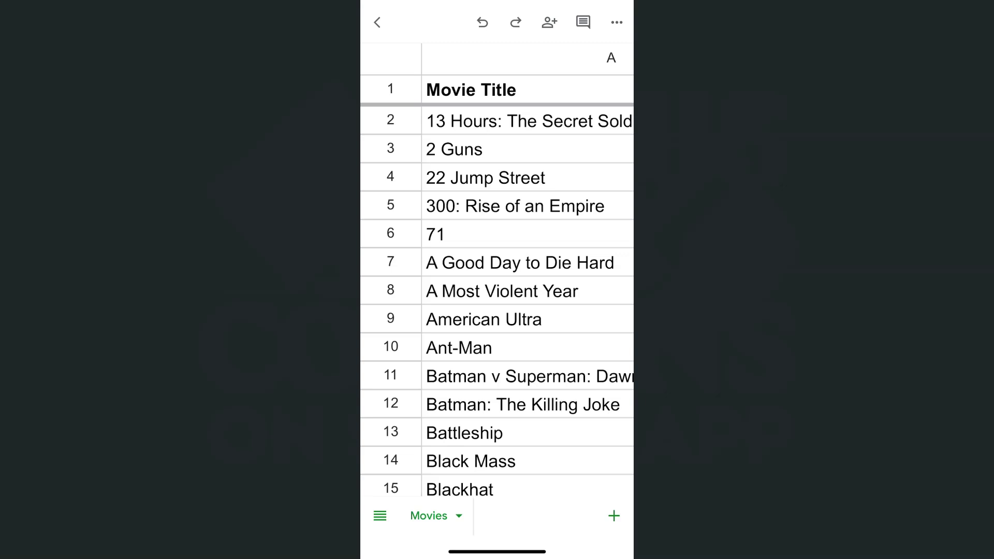
# Hide row 2, the first movie title's row, from the cell actions menu
pyautogui.click(528, 121)
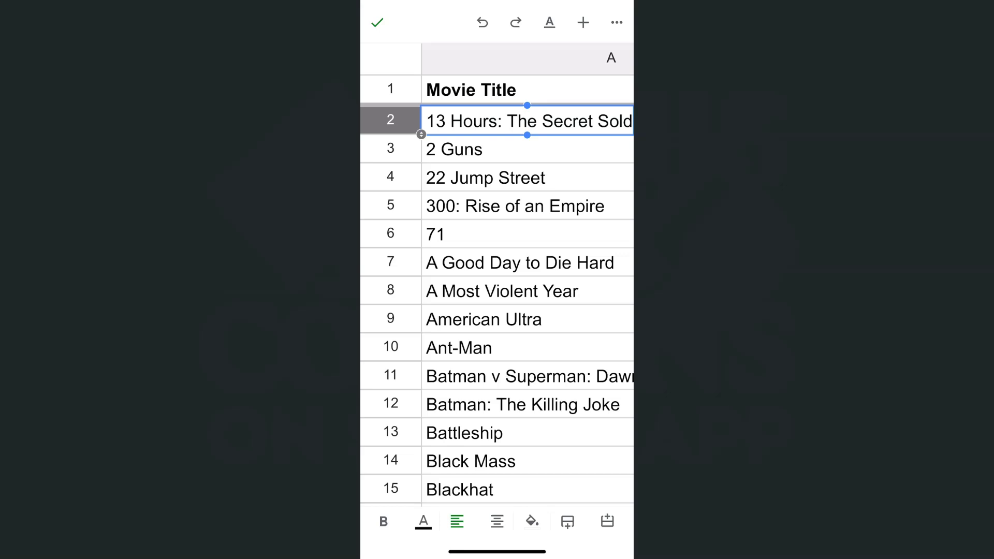
pyautogui.click(528, 120)
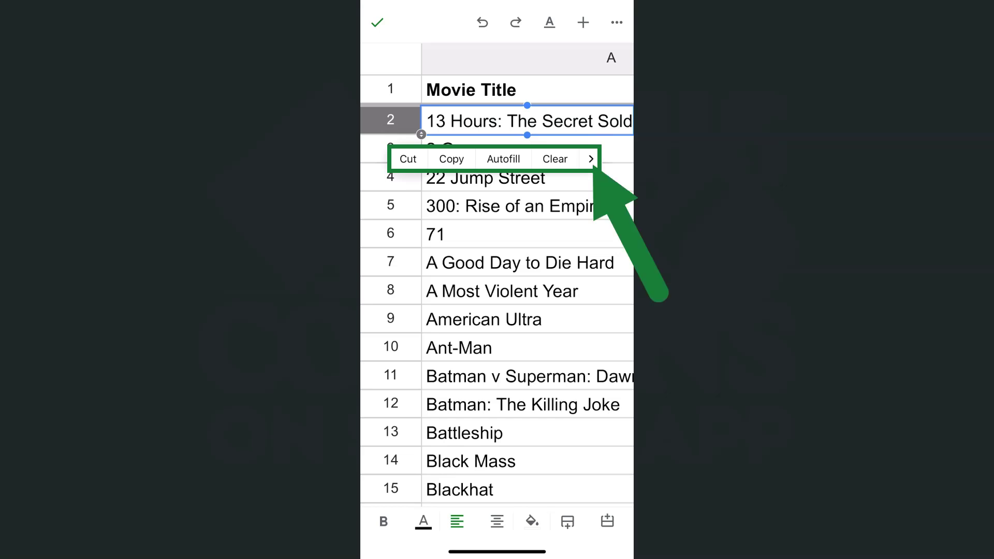
pyautogui.click(590, 158)
pyautogui.click(589, 159)
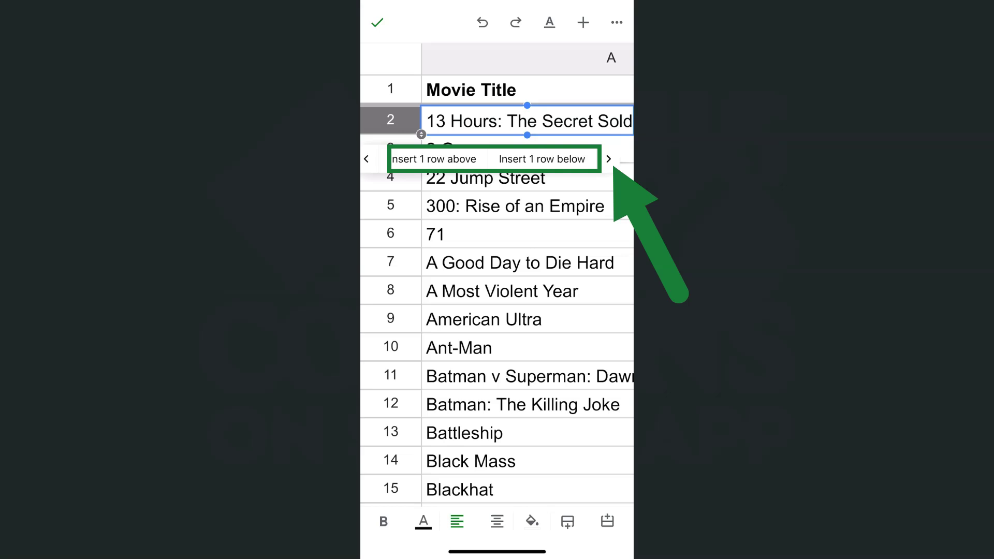
pyautogui.click(608, 158)
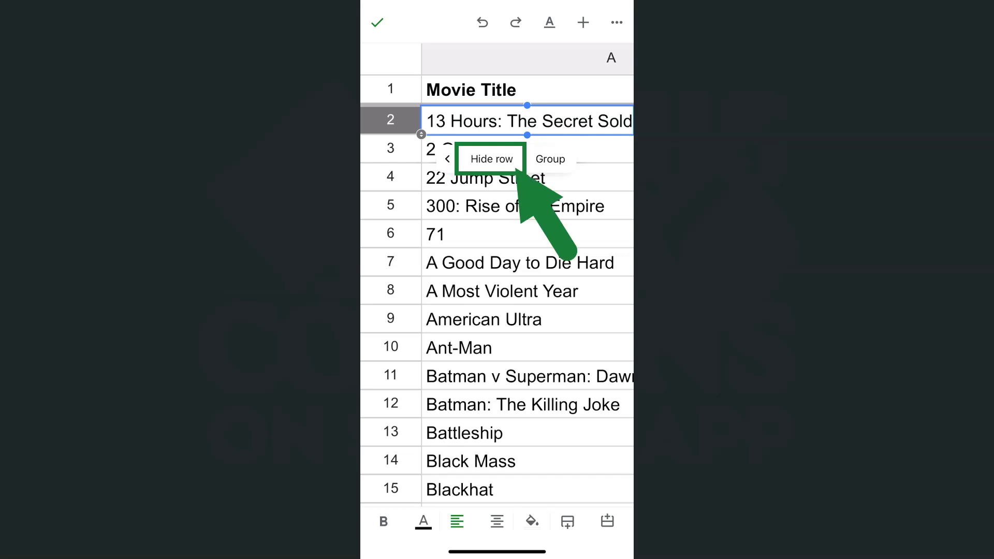
pyautogui.click(491, 159)
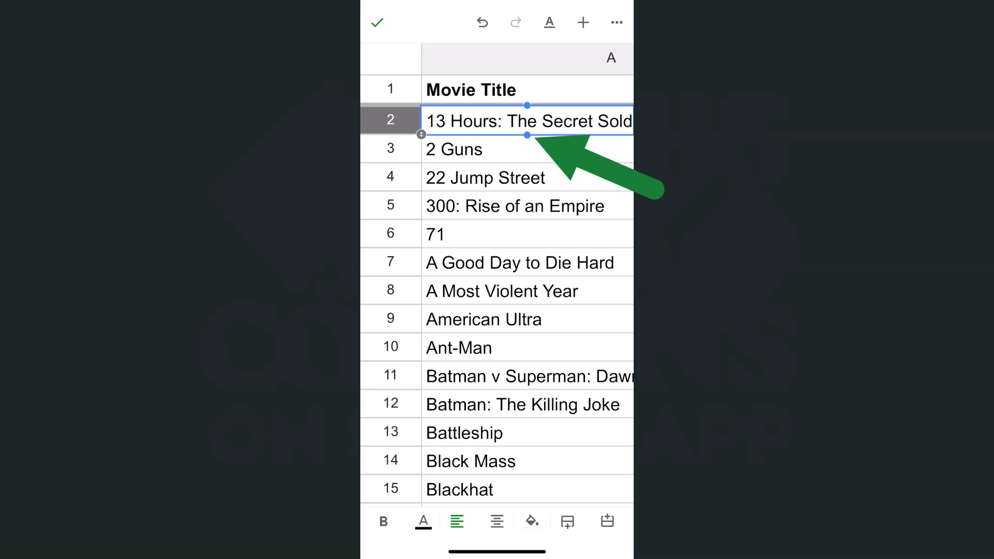
# Hide rows 2–10 together with 'Hide 9 rows', then reveal them via the arrow markers
pyautogui.moveTo(527, 134); pyautogui.dragTo(527, 360)
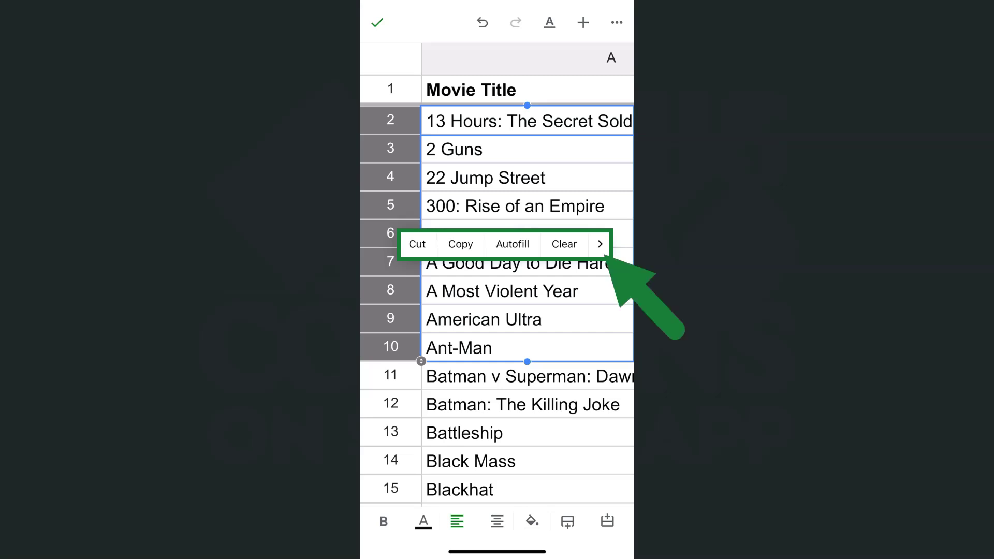
pyautogui.click(599, 244)
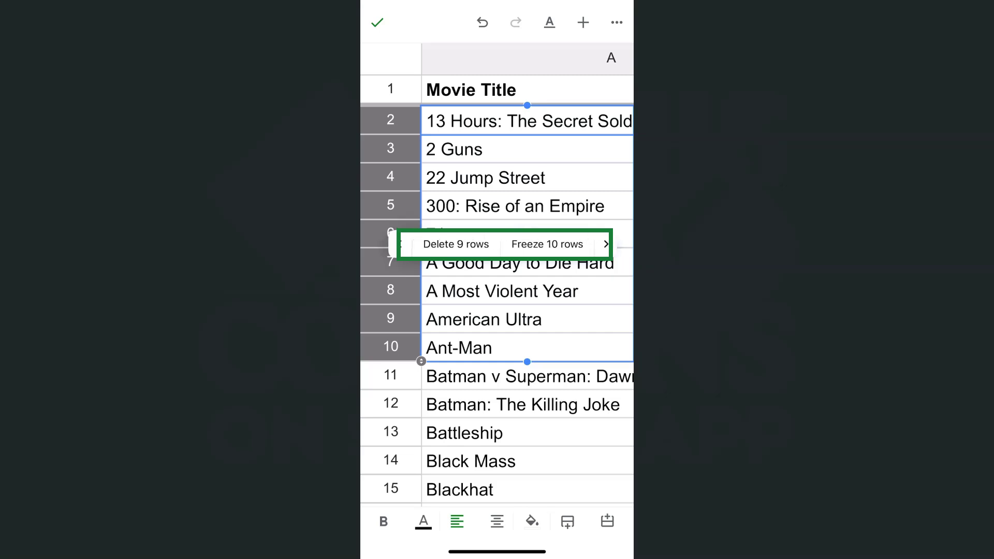
pyautogui.click(580, 244)
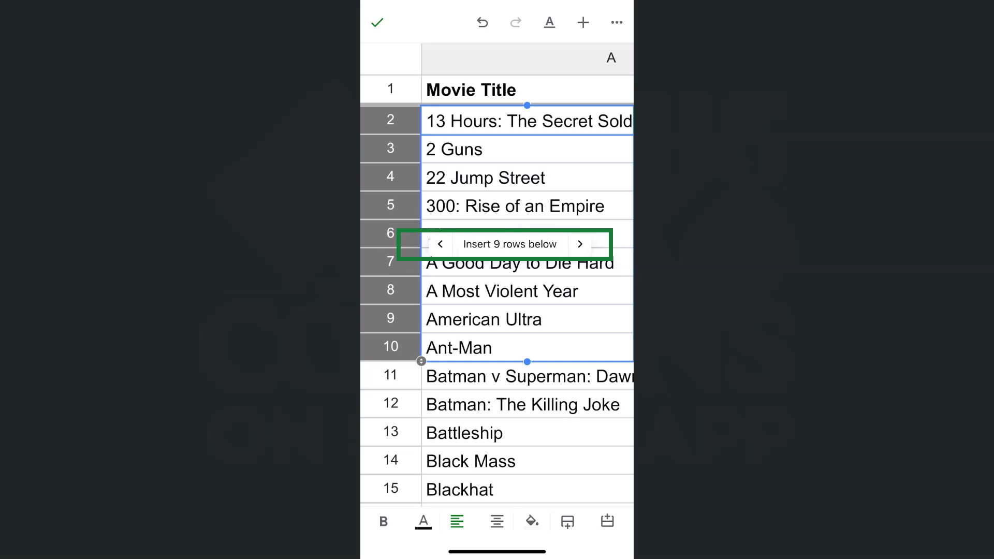
pyautogui.click(581, 244)
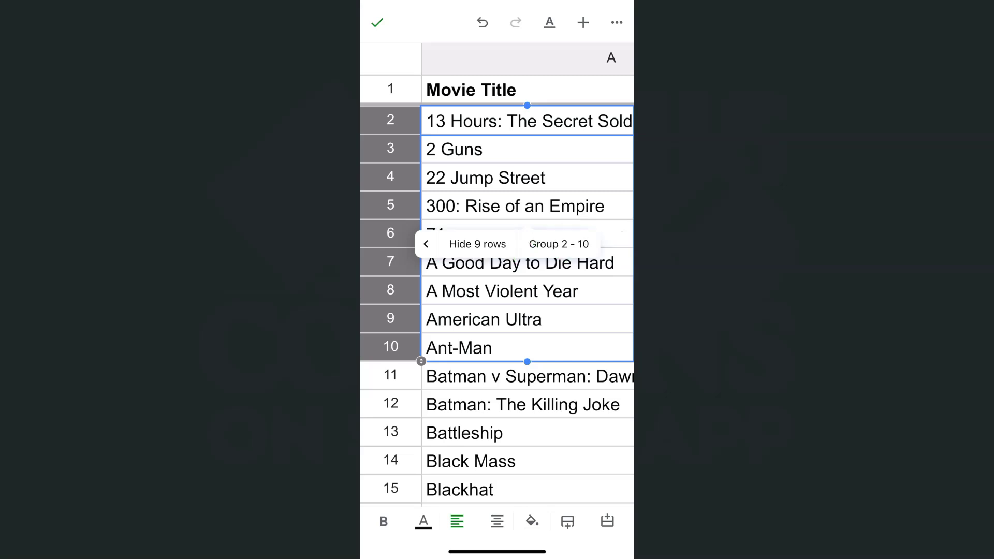
pyautogui.click(477, 244)
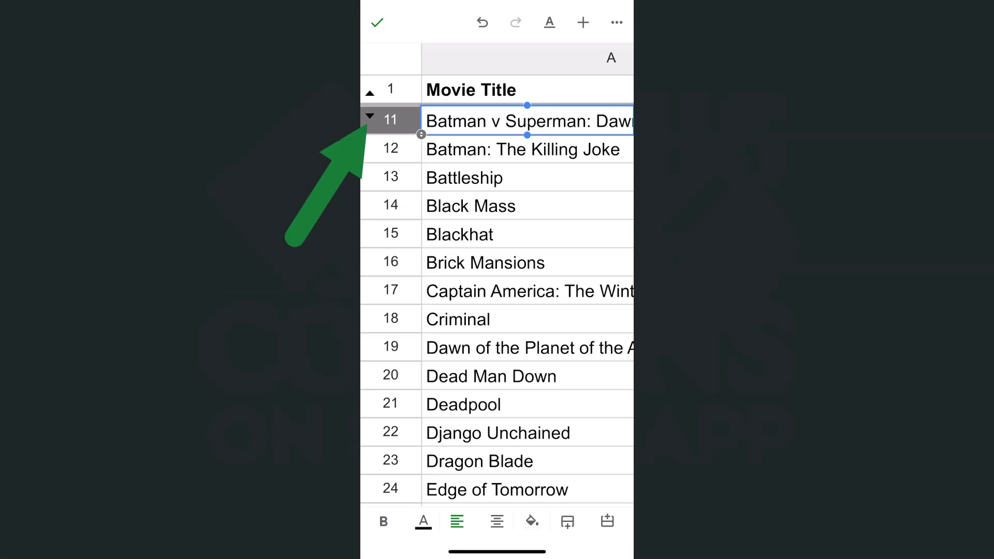
pyautogui.click(370, 116)
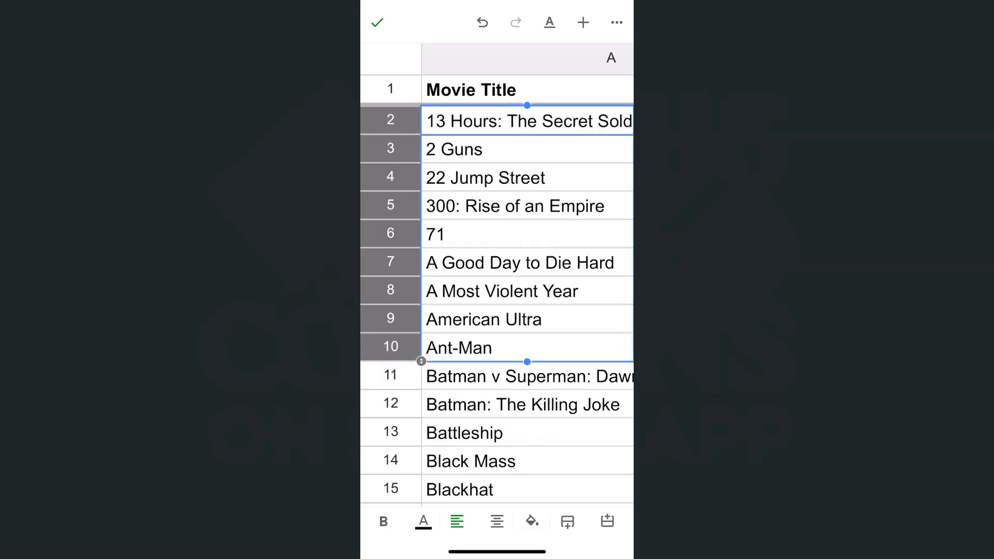
pyautogui.click(378, 21)
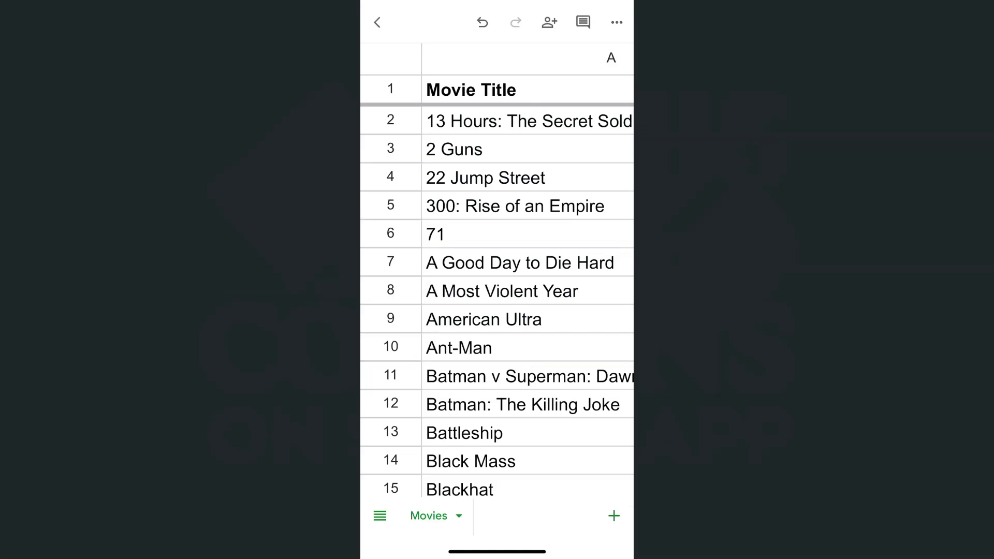
pyautogui.scroll(-2, 497, 270)
pyautogui.scroll(-2, 497, 270)
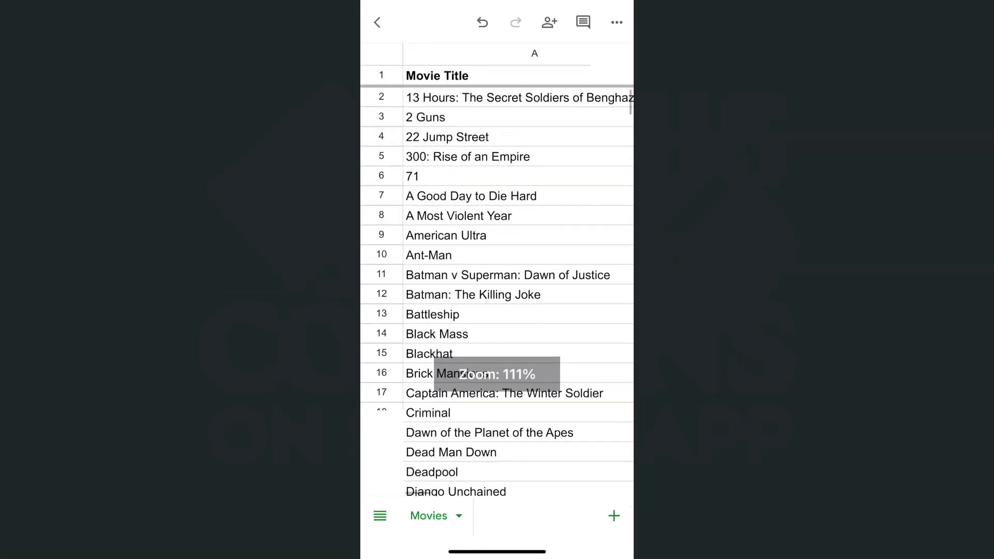
pyautogui.scroll(-2, 497, 271)
pyautogui.hscroll(3, 497, 271)
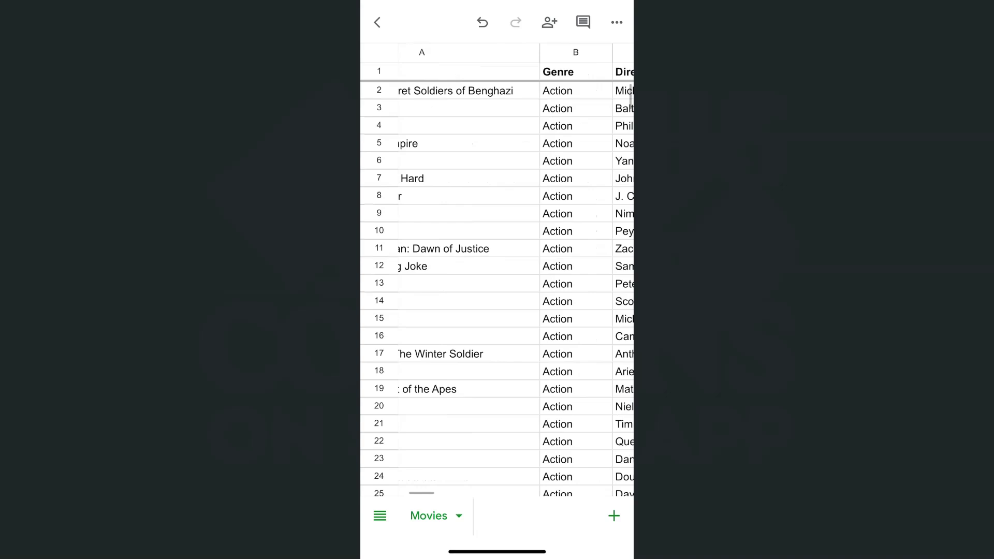
pyautogui.hscroll(-3, 497, 270)
pyautogui.hscroll(2, 496, 271)
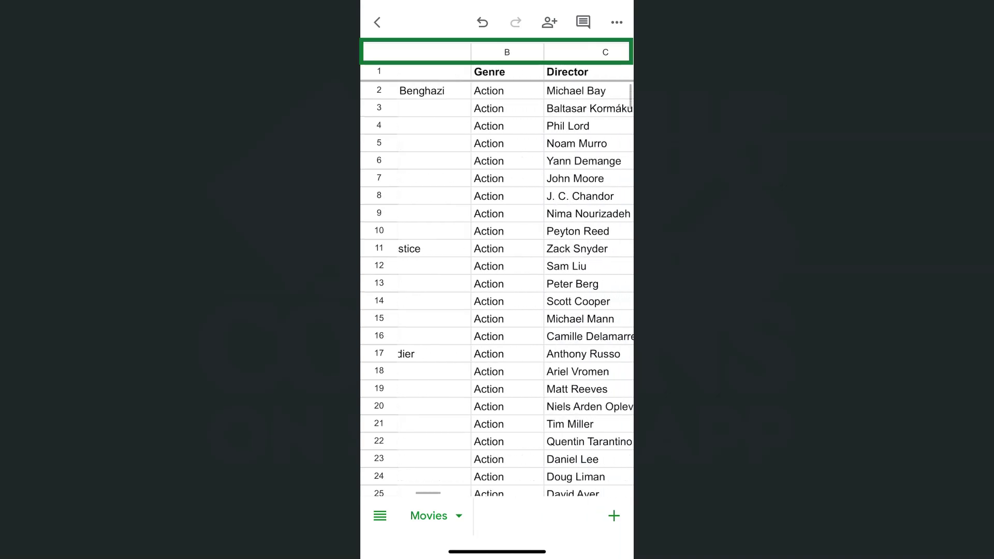
pyautogui.hscroll(2, 497, 270)
pyautogui.hscroll(-2, 497, 270)
pyautogui.hscroll(4, 496, 270)
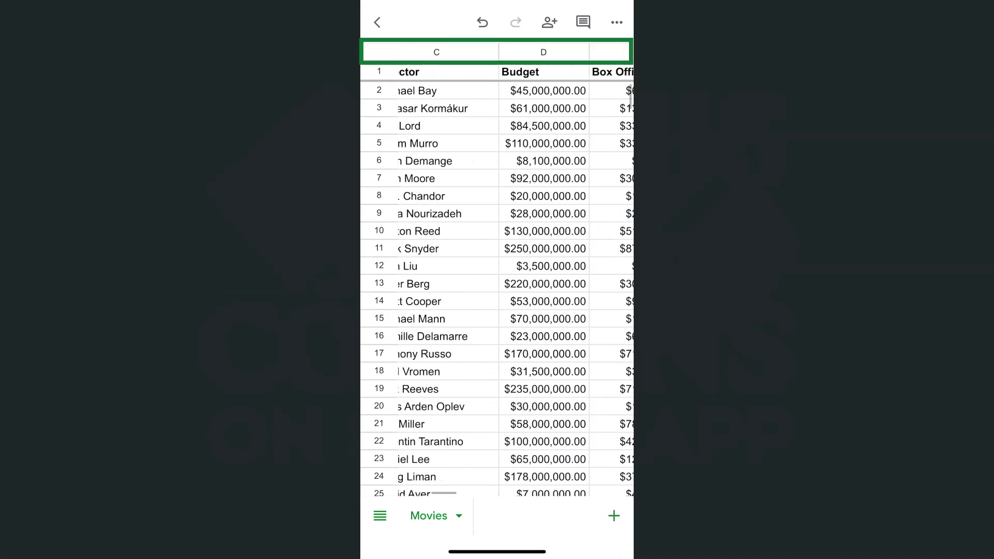
pyautogui.hscroll(2, 497, 270)
pyautogui.hscroll(-3, 496, 270)
pyautogui.hscroll(-3, 498, 270)
pyautogui.hscroll(-2, 496, 270)
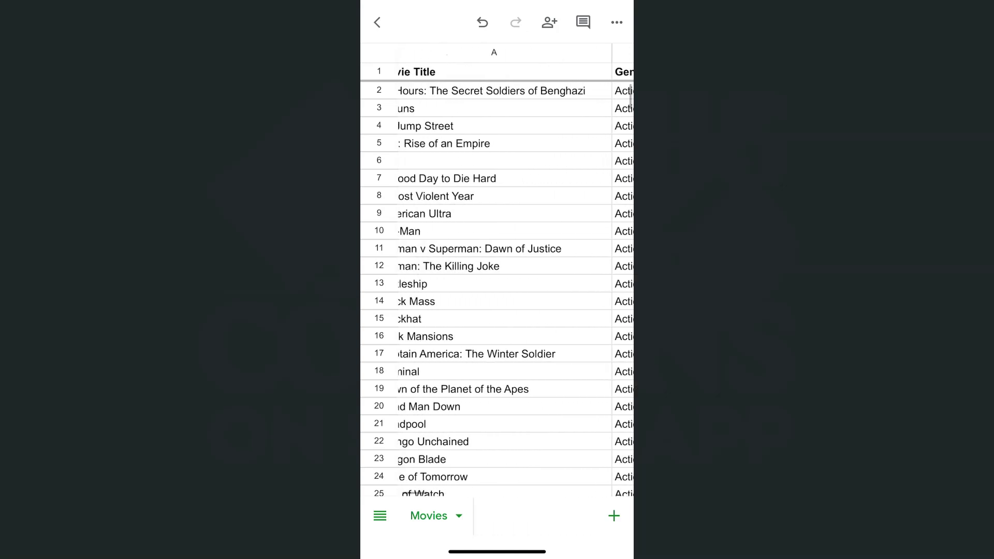
pyautogui.hscroll(3, 497, 270)
pyautogui.hscroll(1, 497, 270)
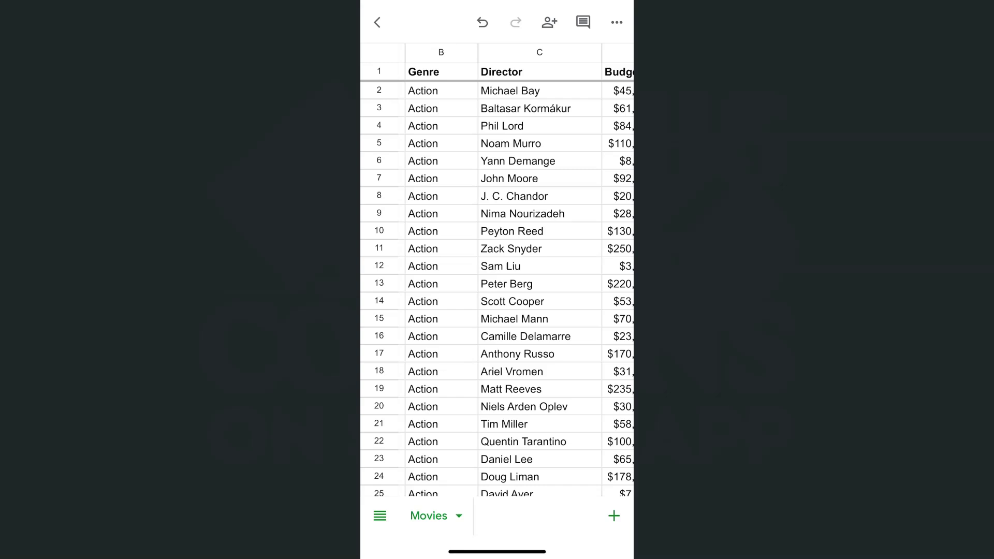
# Select the Genre and Director columns (B–C) and apply 'Hide 2 columns'
pyautogui.click(440, 52)
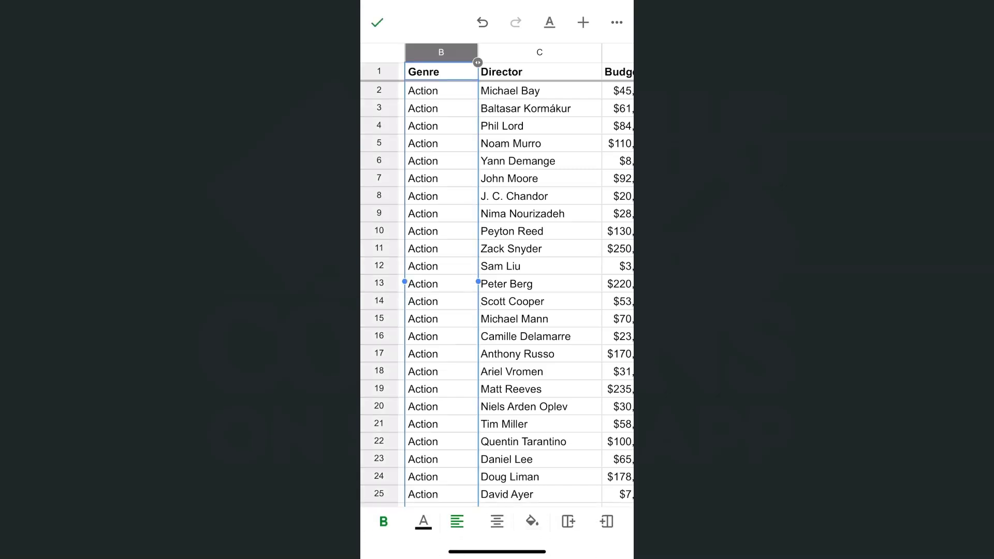
pyautogui.moveTo(477, 281); pyautogui.dragTo(602, 281)
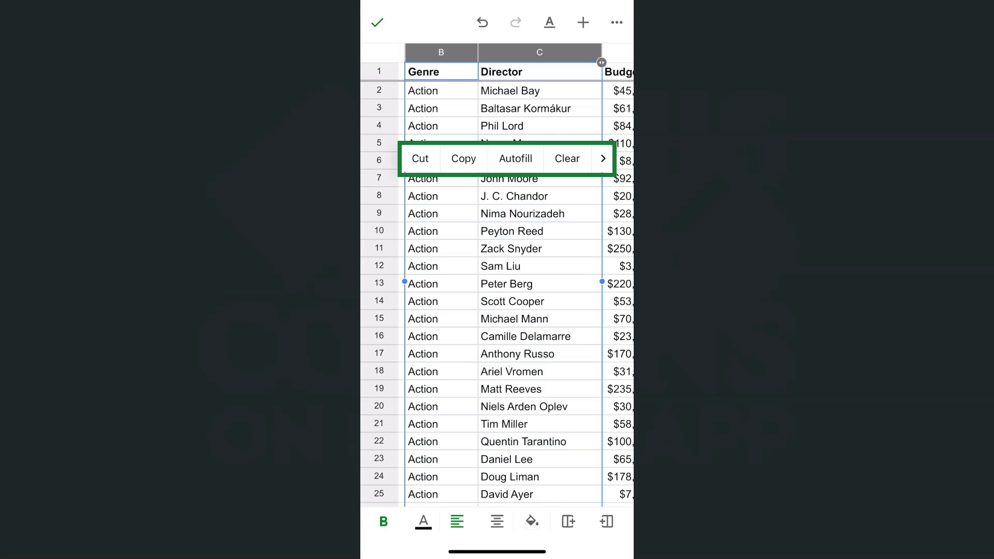
pyautogui.click(602, 159)
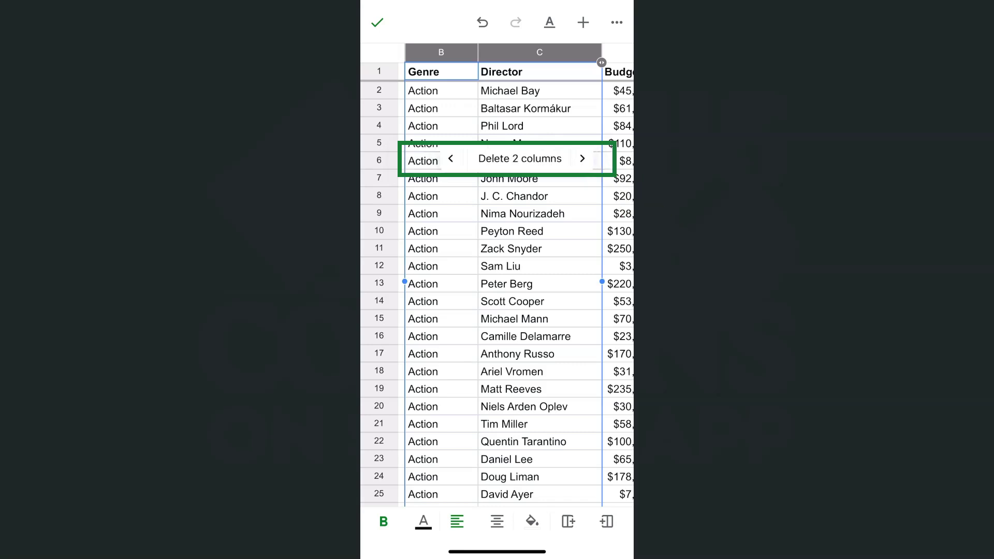
pyautogui.click(583, 159)
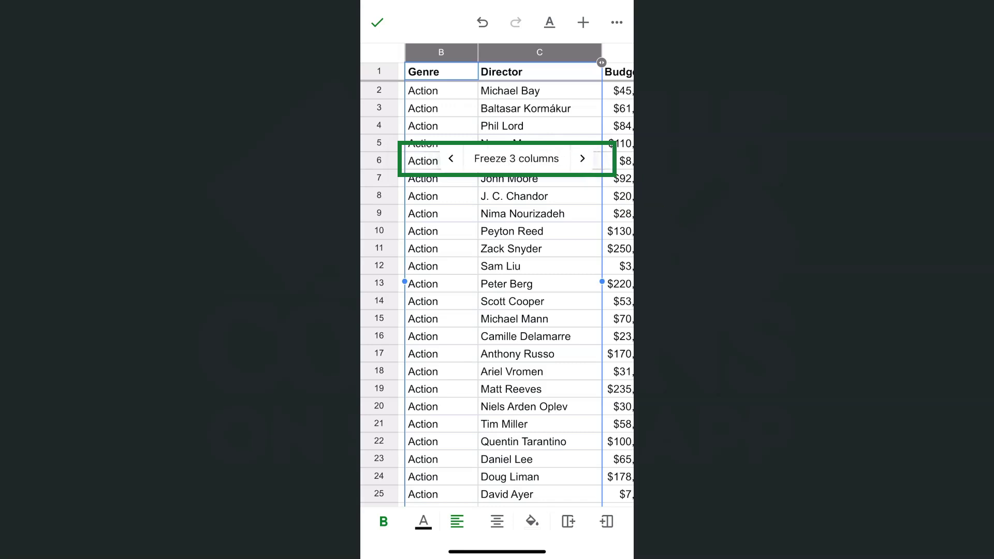
pyautogui.click(582, 158)
pyautogui.click(586, 158)
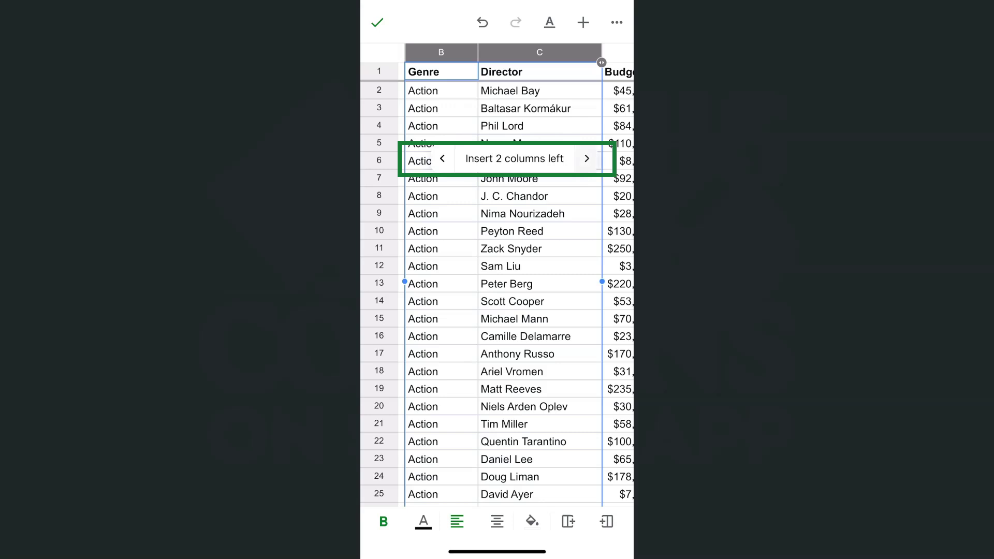
pyautogui.click(611, 159)
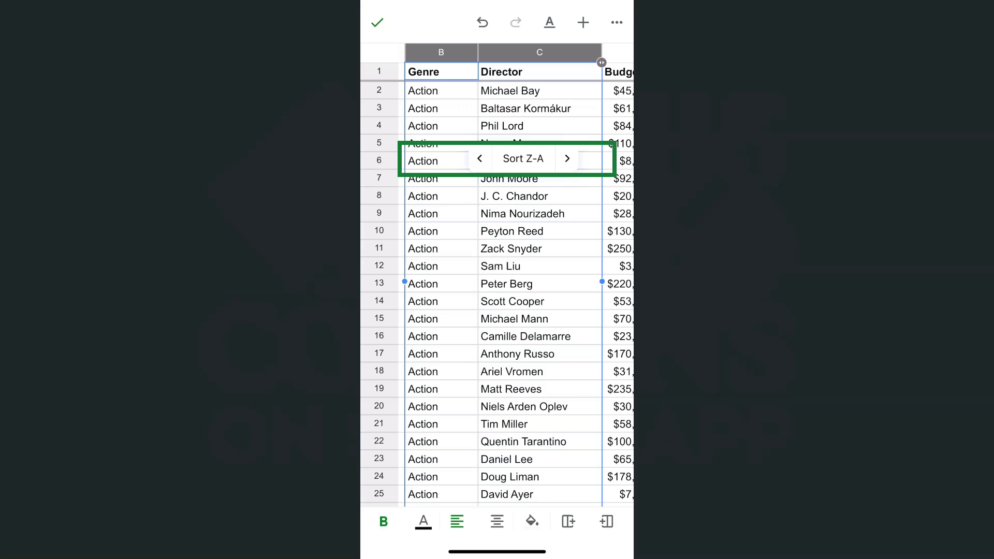
pyautogui.click(567, 158)
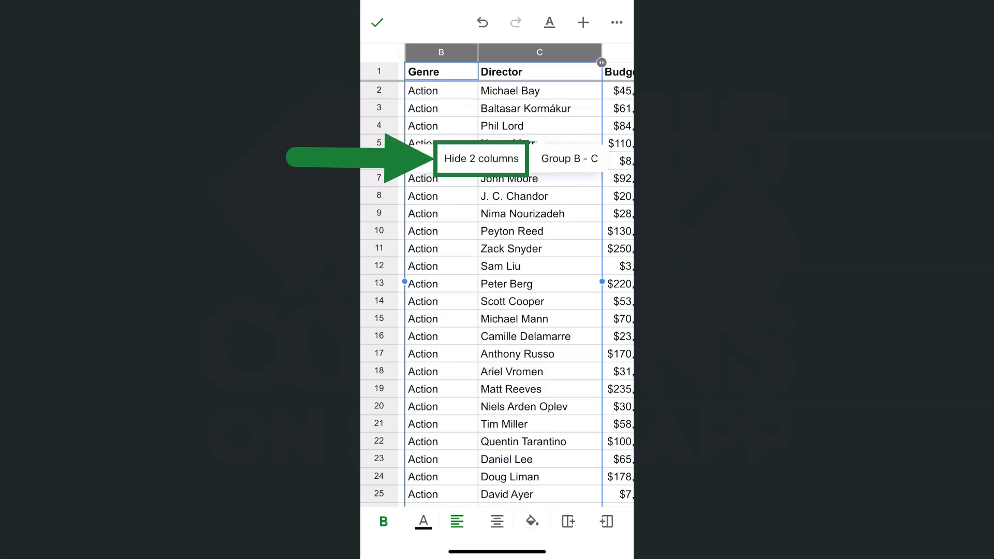
pyautogui.click(480, 159)
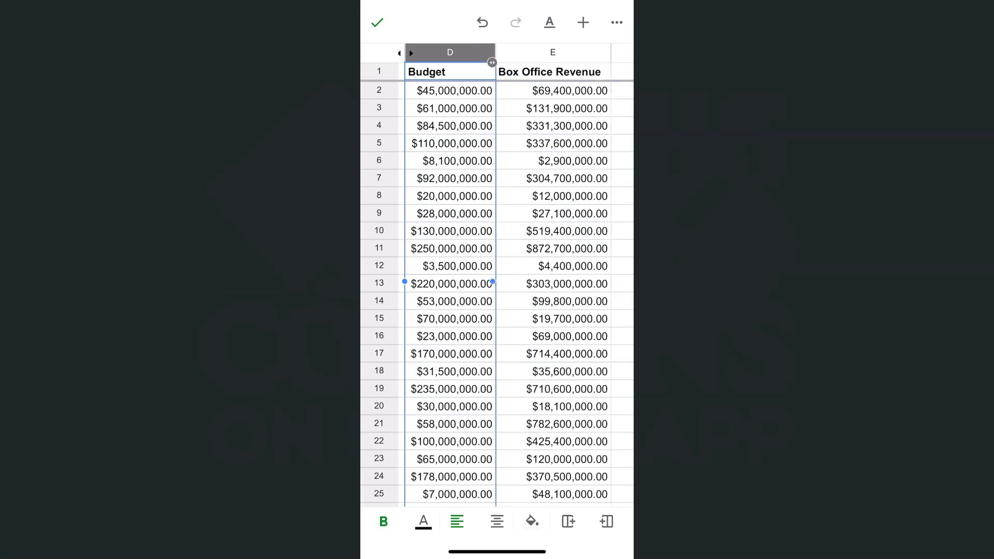
pyautogui.hscroll(-3, 496, 271)
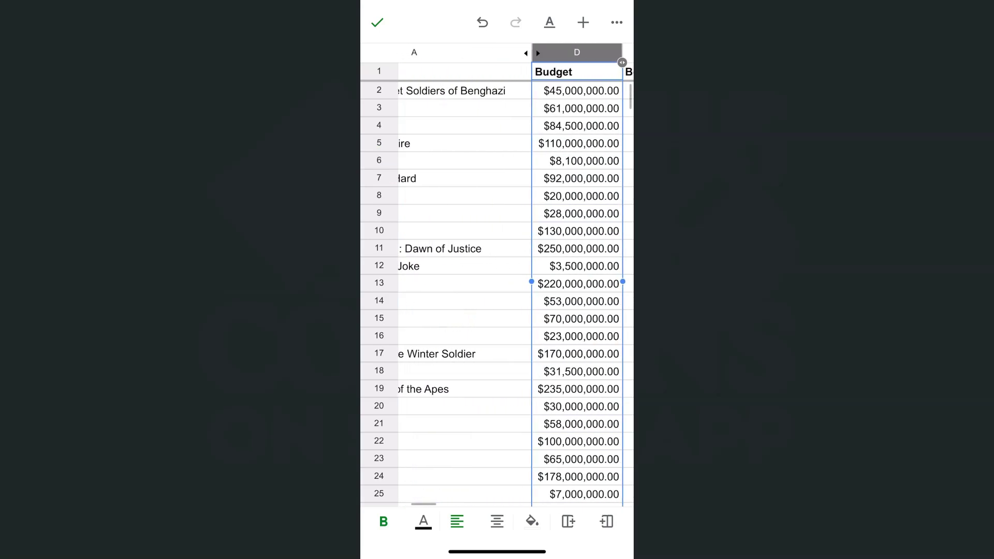
pyautogui.hscroll(3, 516, 276)
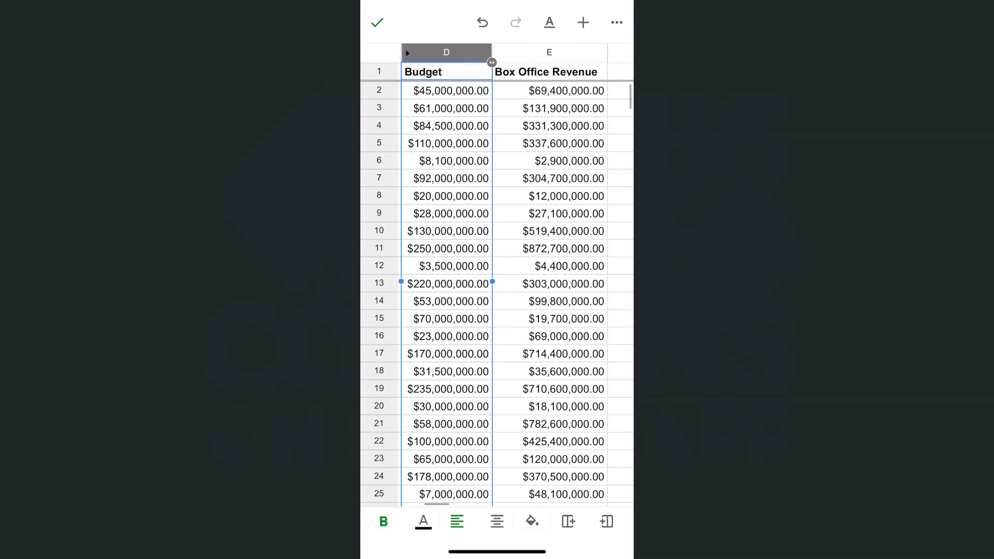
pyautogui.hscroll(-3, 515, 276)
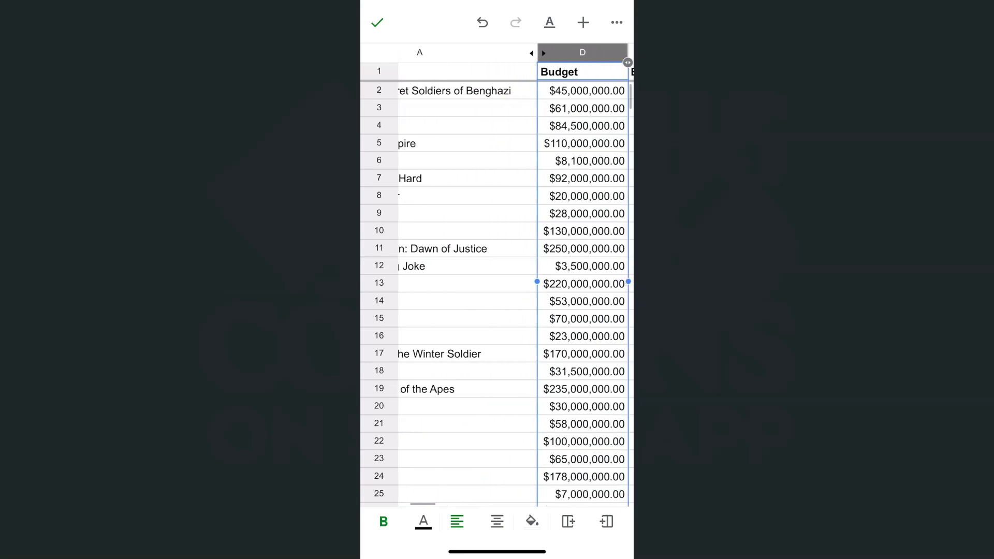
pyautogui.hscroll(3, 515, 275)
pyautogui.scroll(-3, 496, 275)
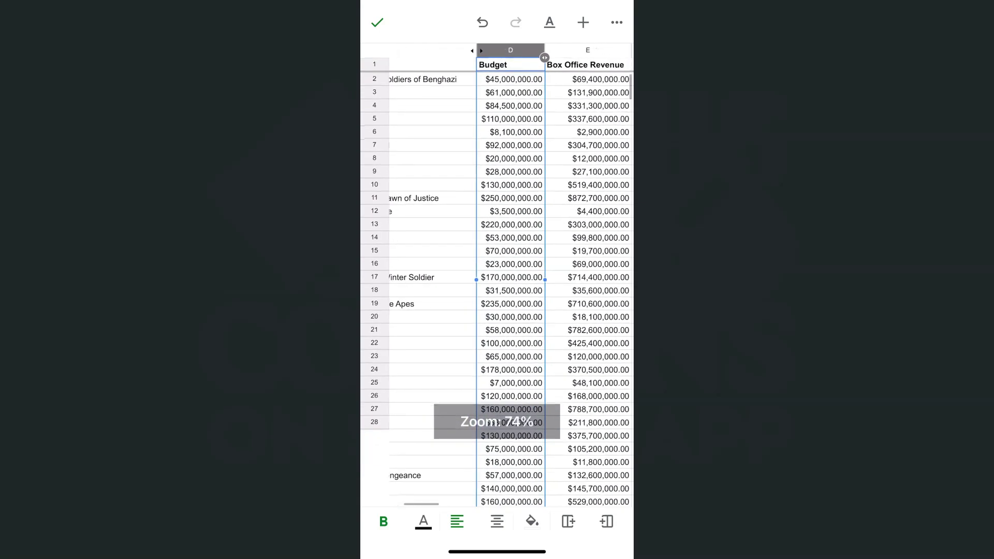
# Clear the selection and unhide columns B–C using the arrow marker between columns A and D
pyautogui.click(431, 157)
pyautogui.click(377, 22)
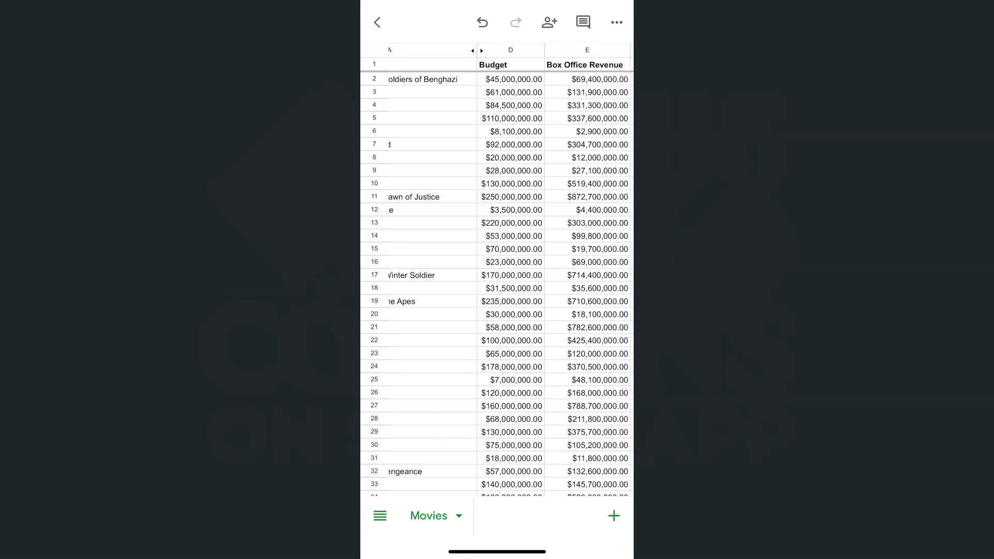
pyautogui.scroll(5, 497, 280)
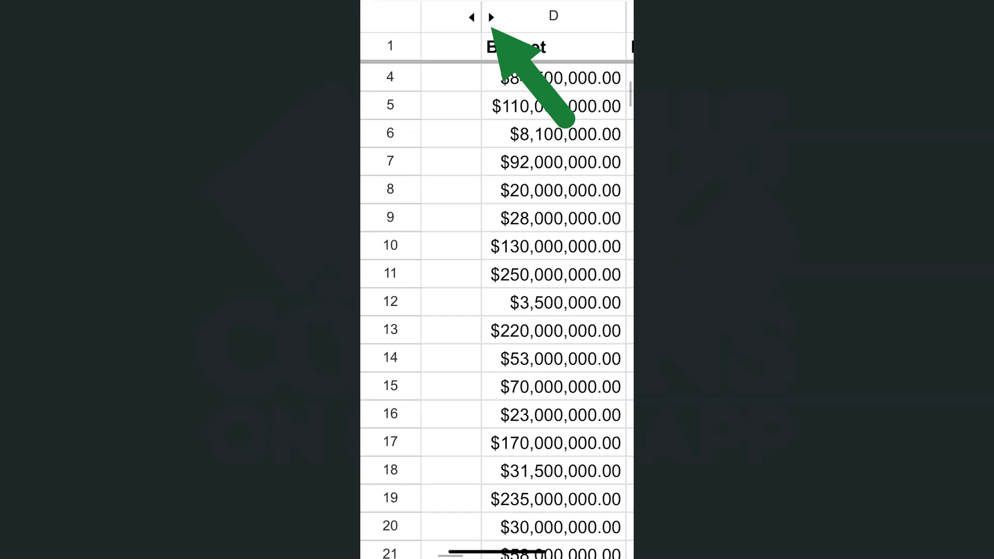
pyautogui.click(490, 16)
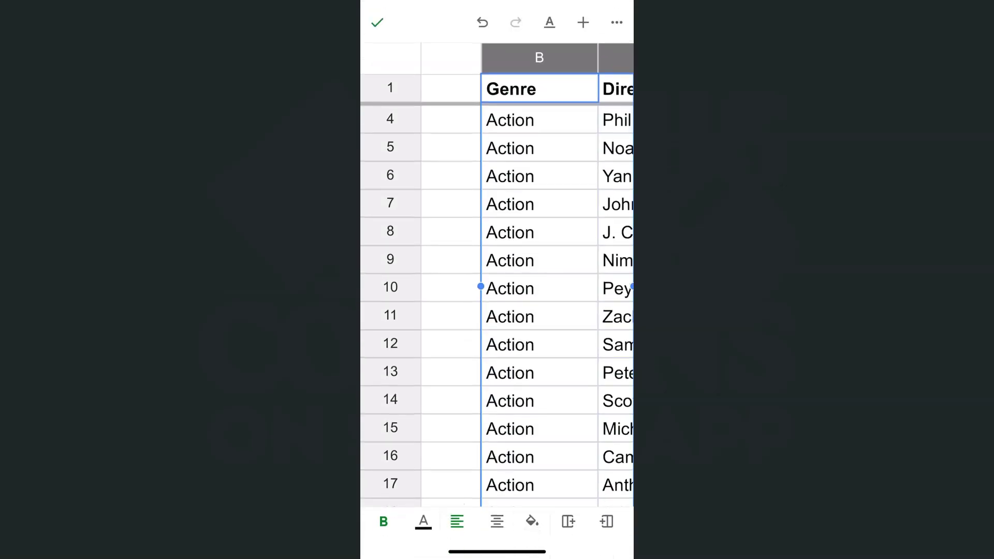
pyautogui.scroll(-2, 497, 279)
pyautogui.scroll(-3, 497, 280)
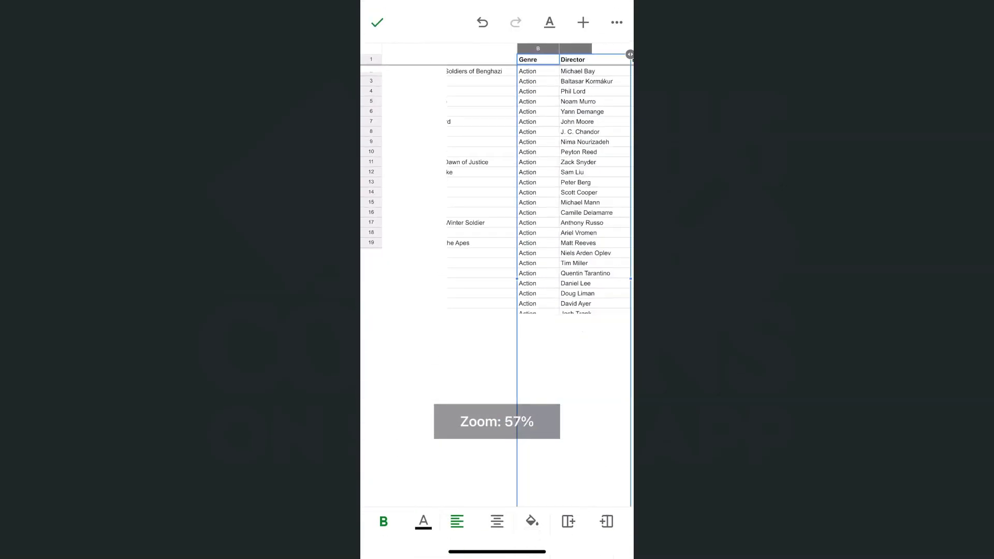